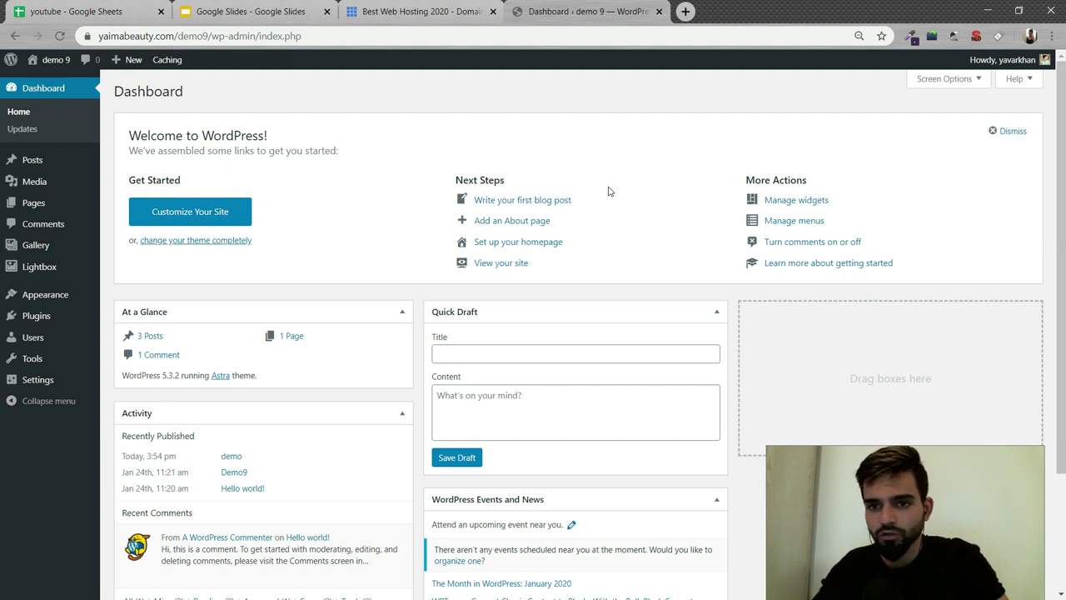
View the Bluehost web hosting home page and return to the WordPress dashboard
left_click(367, 7)
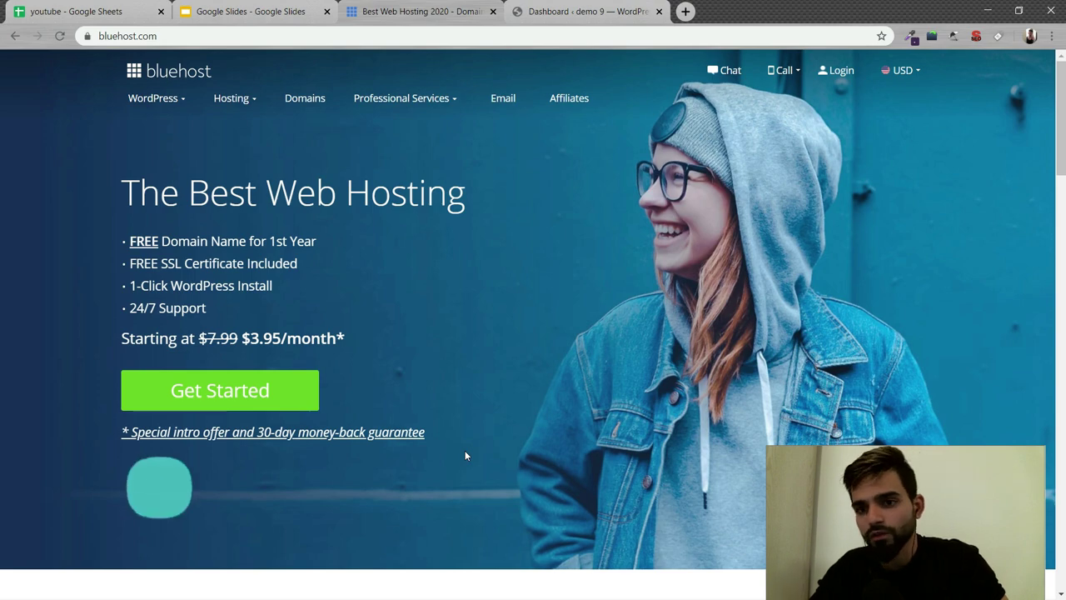
left_click(580, 10)
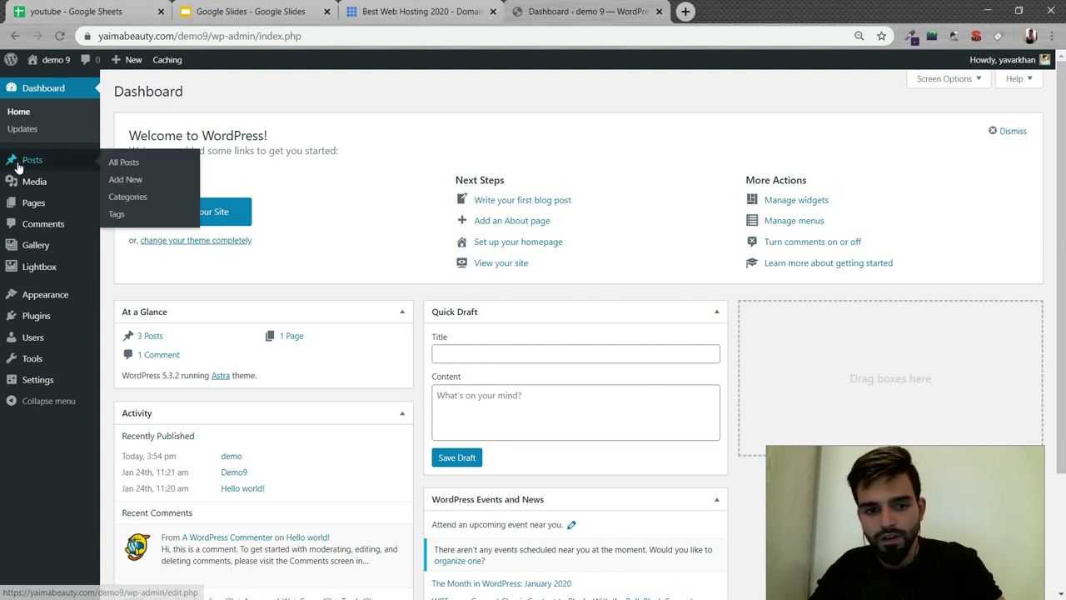
Activate the SumoMe plugin in the WordPress site's list of installed plugins
left_click(39, 315)
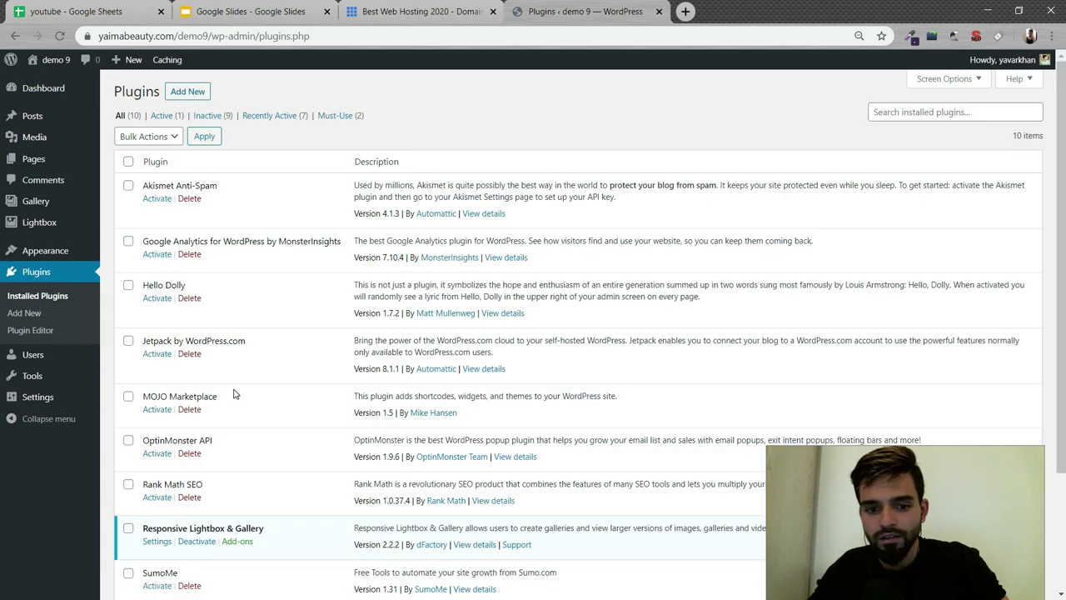
scroll(234, 394, "down", 3)
left_click(157, 431)
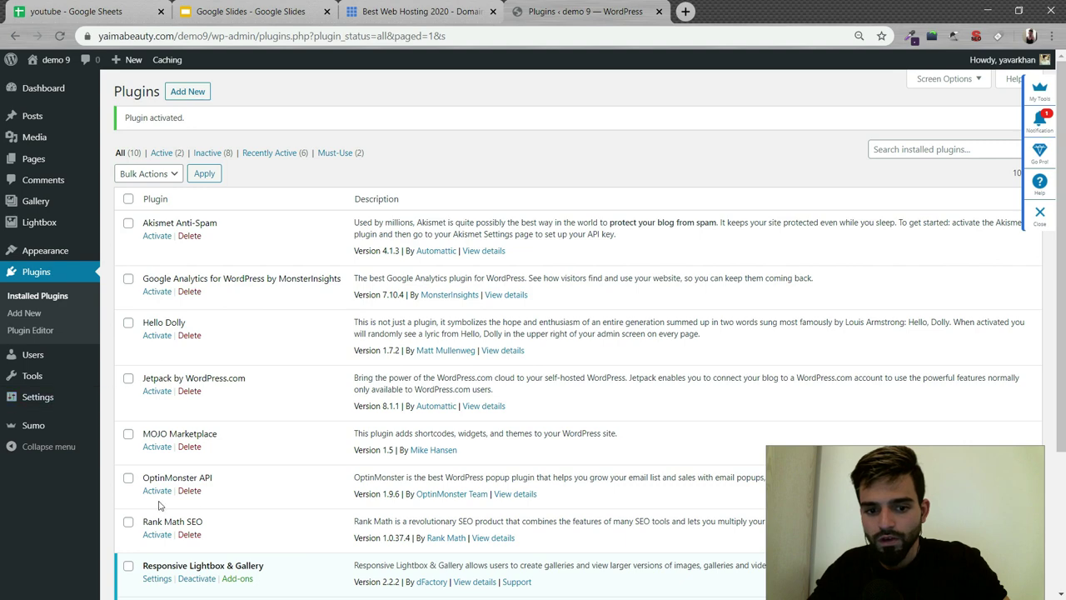
scroll(160, 505, "down", 3)
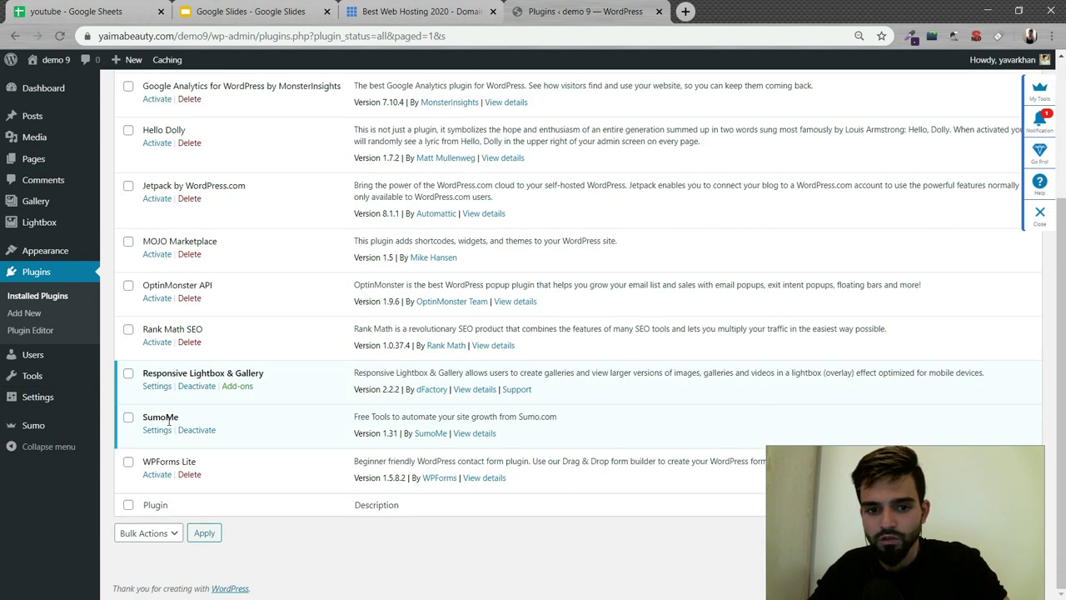
Open the Sumo dashboard from WordPress and start creating a new form in its Forms section
left_click(36, 426)
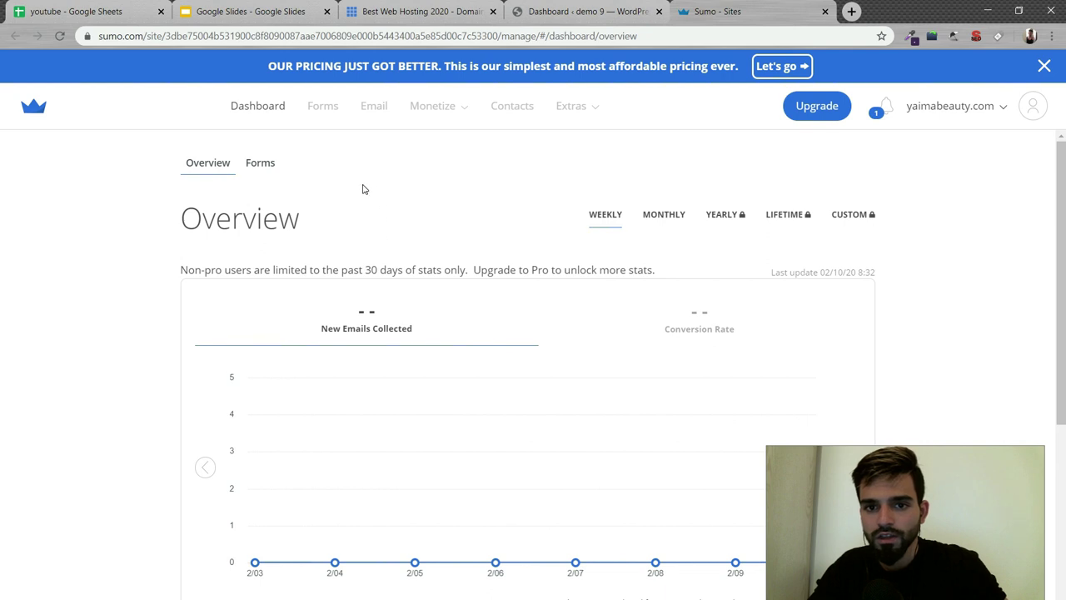
left_click_drag(362, 177, 325, 122)
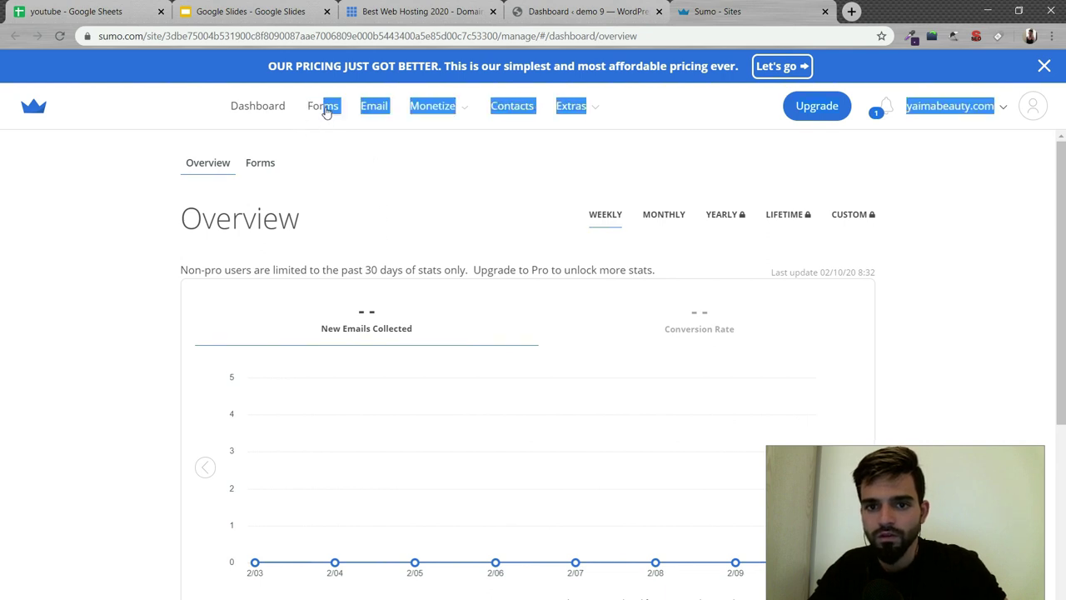
left_click(325, 113)
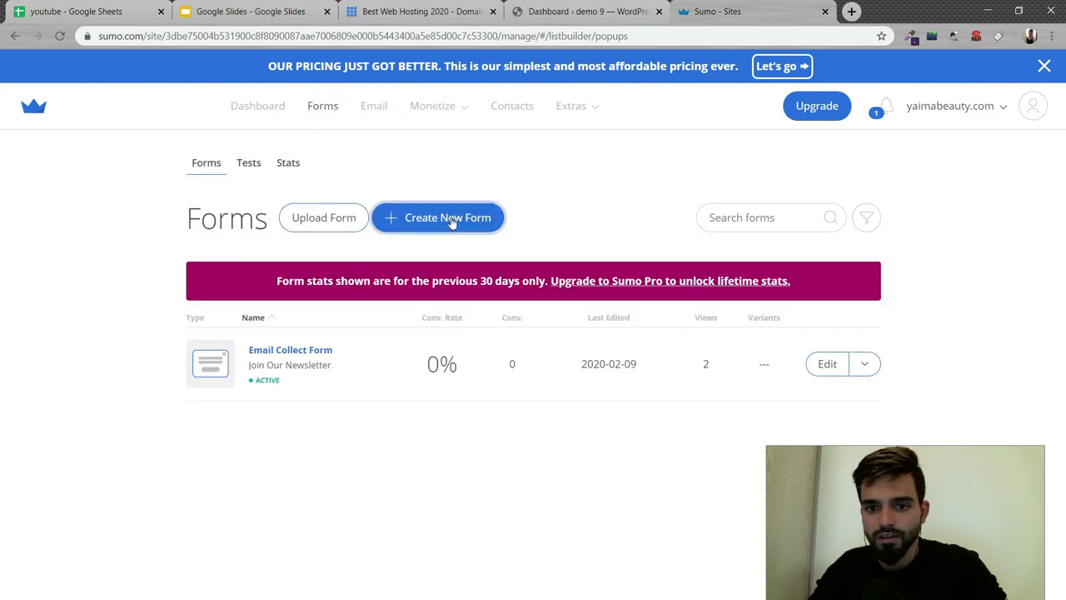
left_click(450, 224)
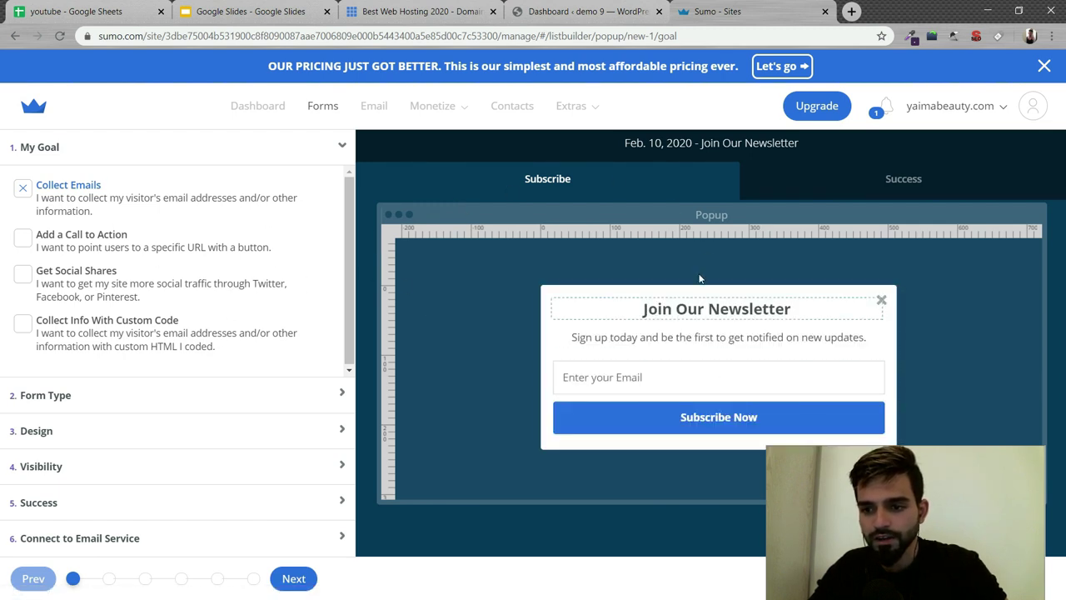
Dismiss Sumo's pricing banner, then reopen Sumo from WordPress and show its list of forms
left_click(1044, 67)
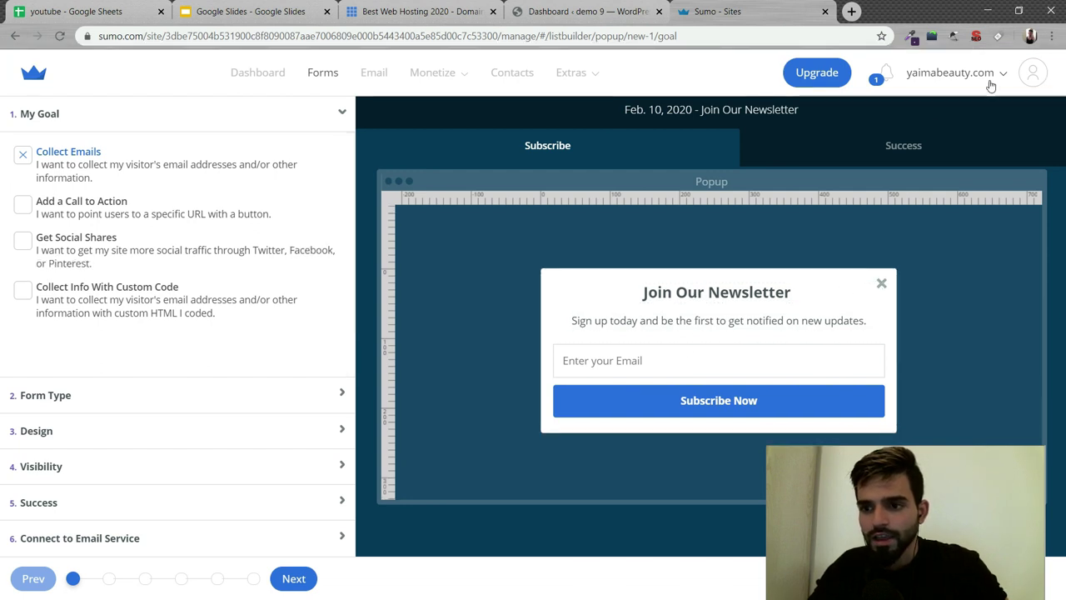
left_click(597, 10)
left_click(450, 328)
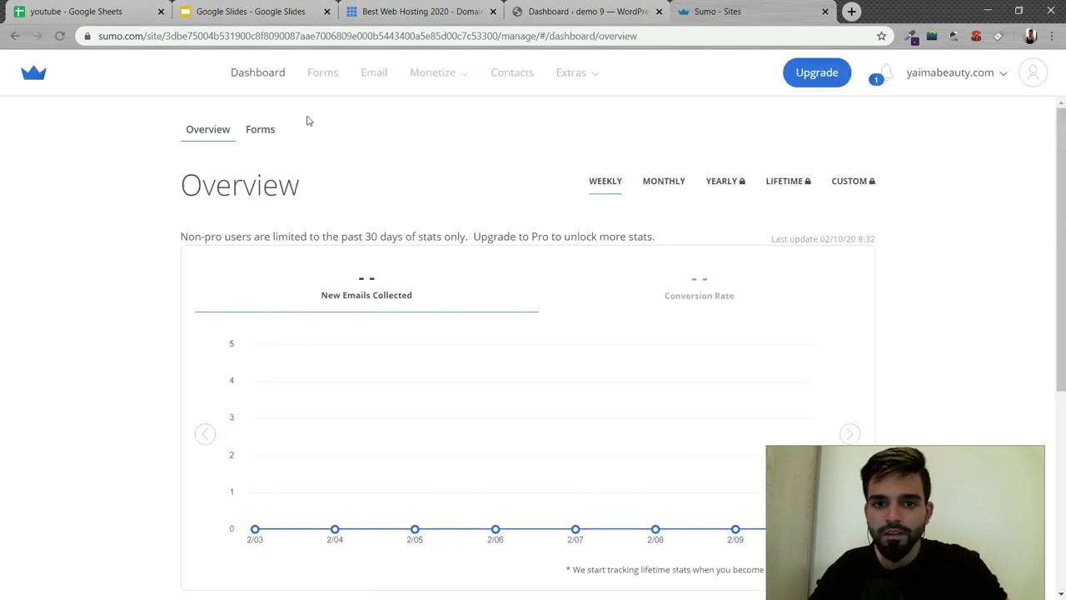
left_click(259, 135)
left_click(324, 73)
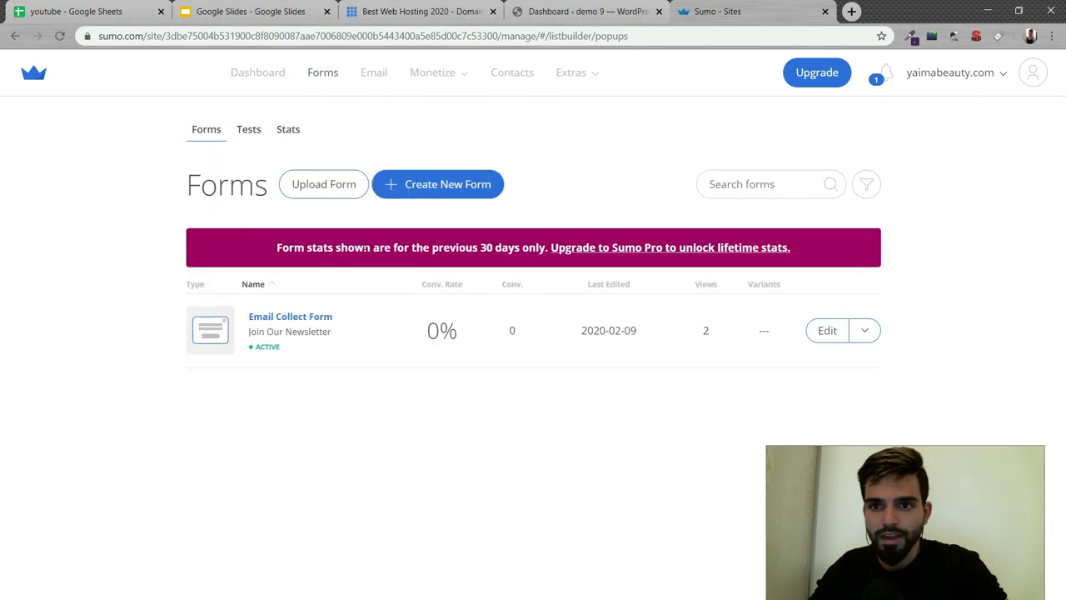
Open the live demo 9 site in a separate tab and look over its home page
key("ctrl+shift+Tab")
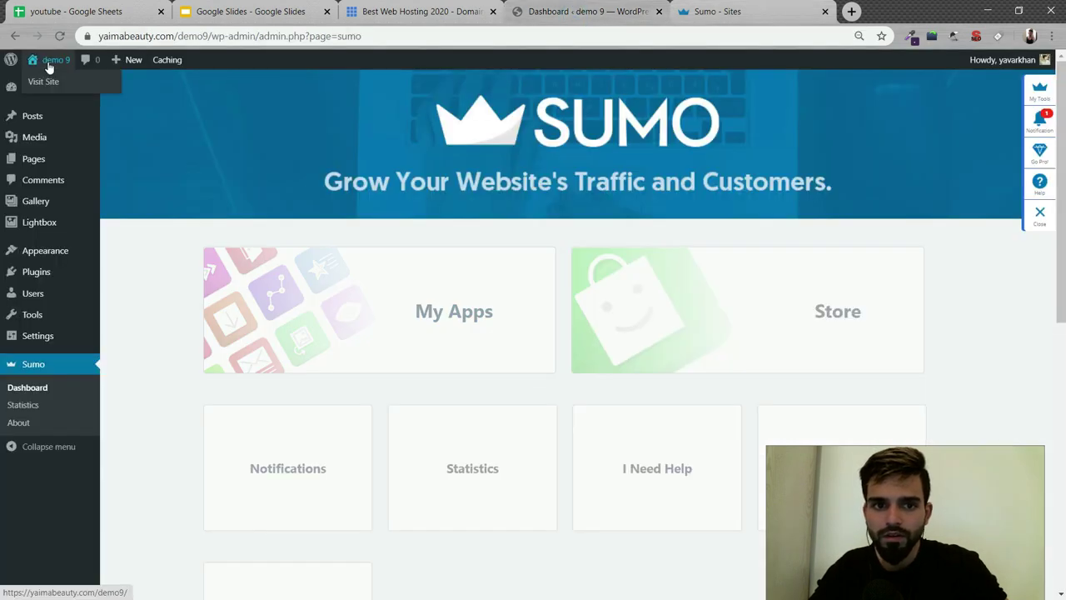
middle_click(52, 85)
left_click(821, 12)
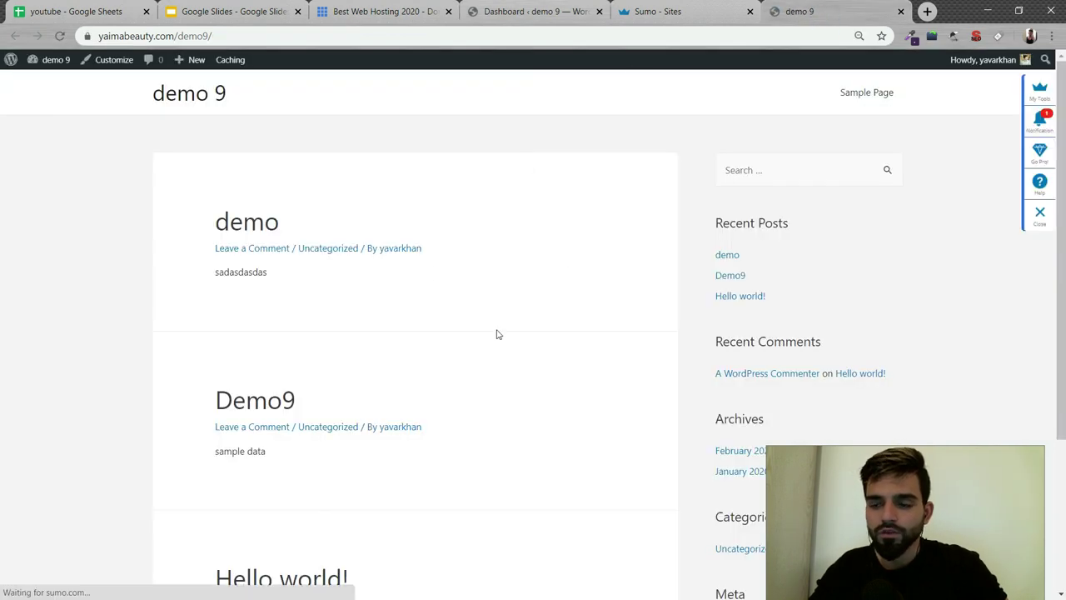
scroll(495, 333, "down", 1)
scroll(495, 333, "down", 2)
scroll(495, 333, "up", 3)
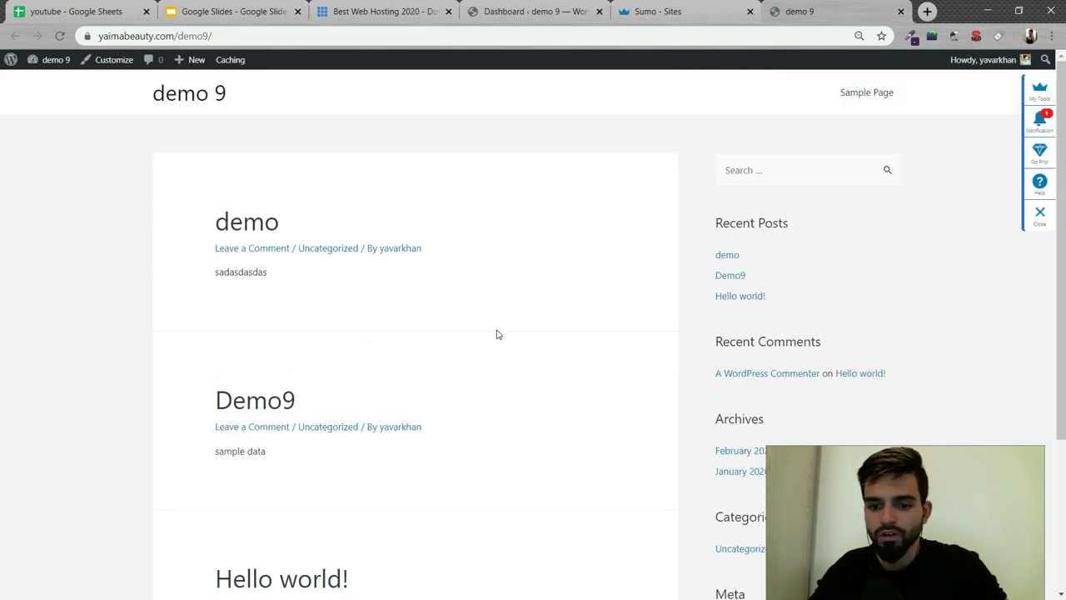
Copy the demo 9 site's address and load it in a new incognito window
left_click(279, 35)
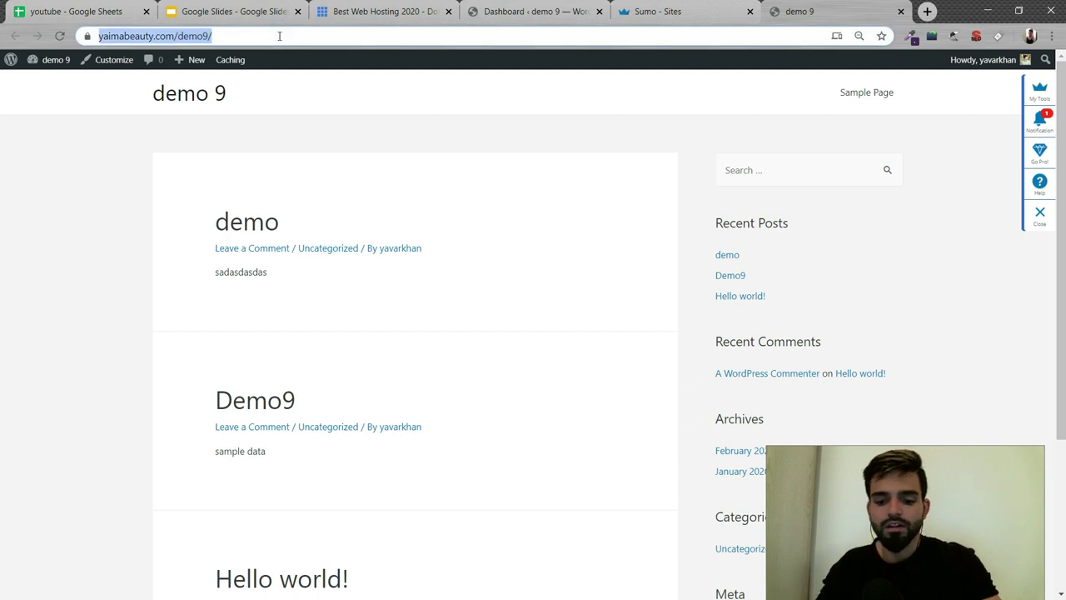
key("ctrl+c")
key("ctrl+shift+n")
key("ctrl+v")
key("Return")
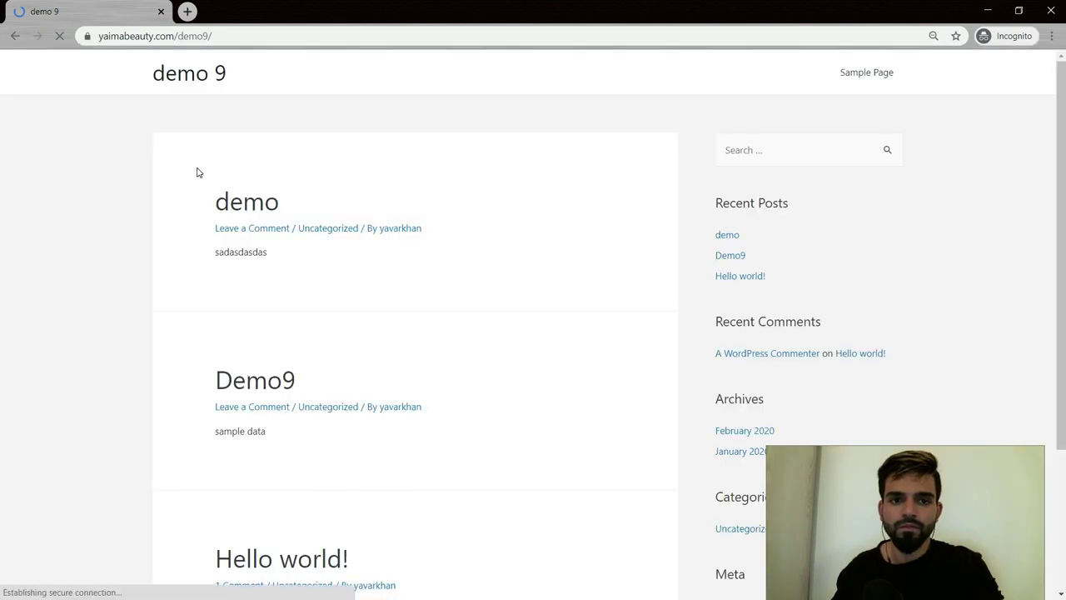
Open the demo post as a logged-out visitor and check the page for the newsletter popup
left_click(250, 197)
scroll(299, 205, "down", 15)
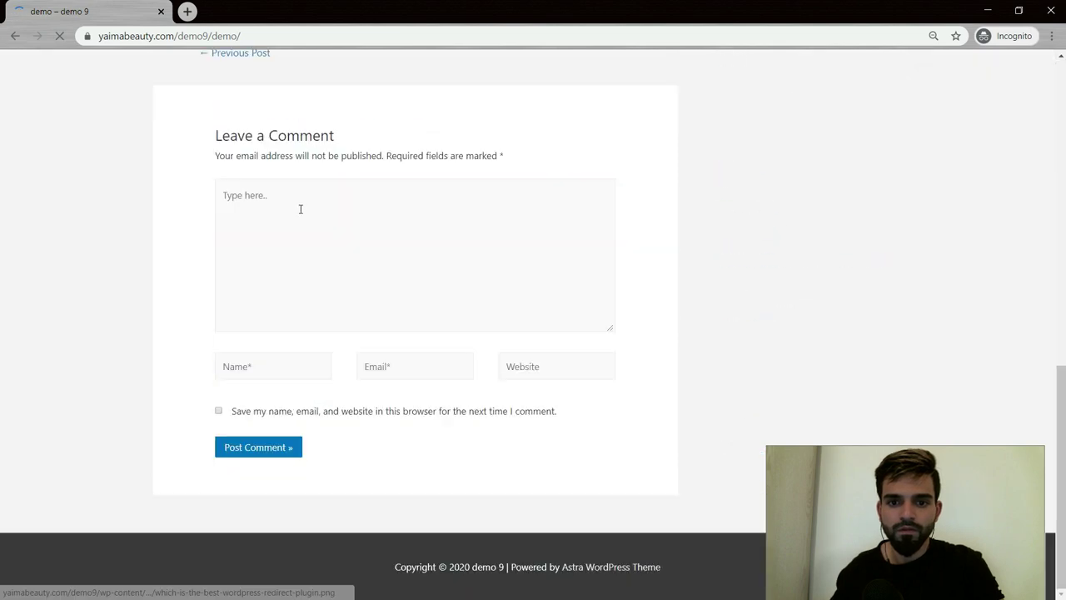
scroll(321, 216, "up", 15)
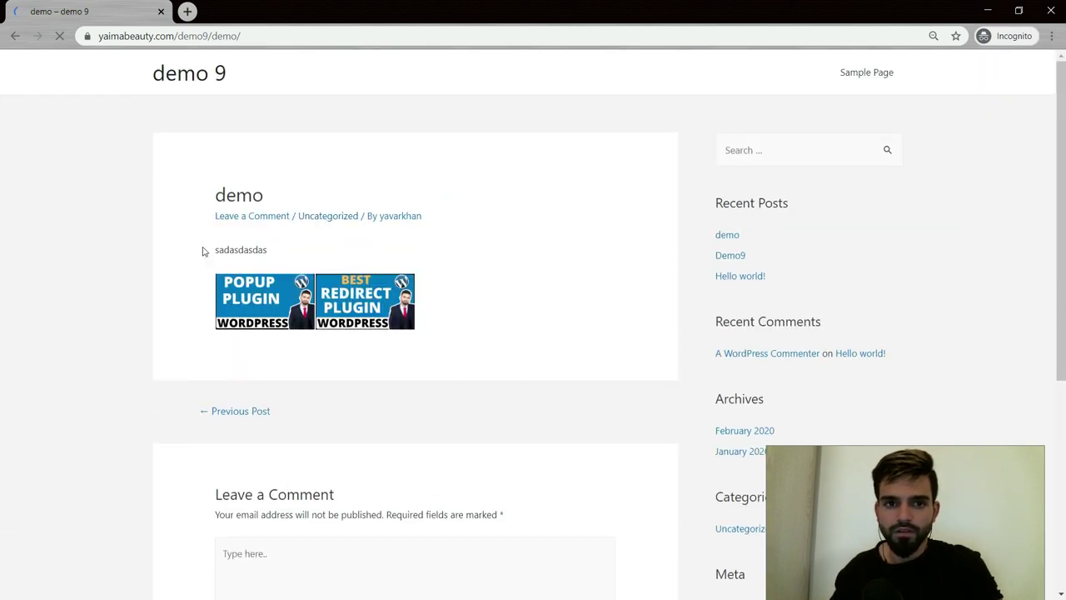
Return to Sumo and open the existing Email Collect Form for editing
key("alt+Tab")
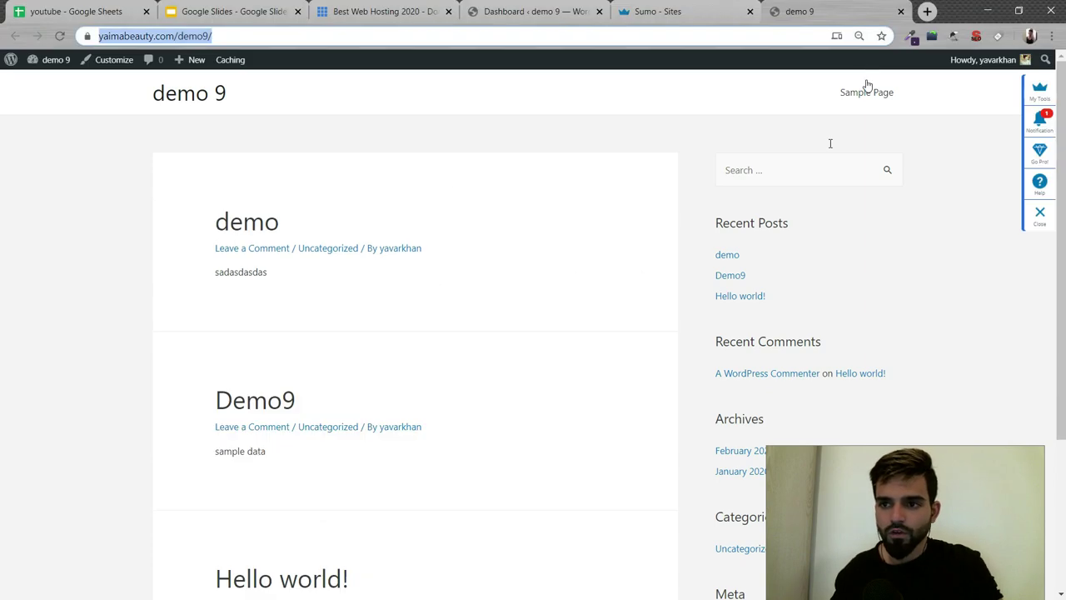
left_click(691, 11)
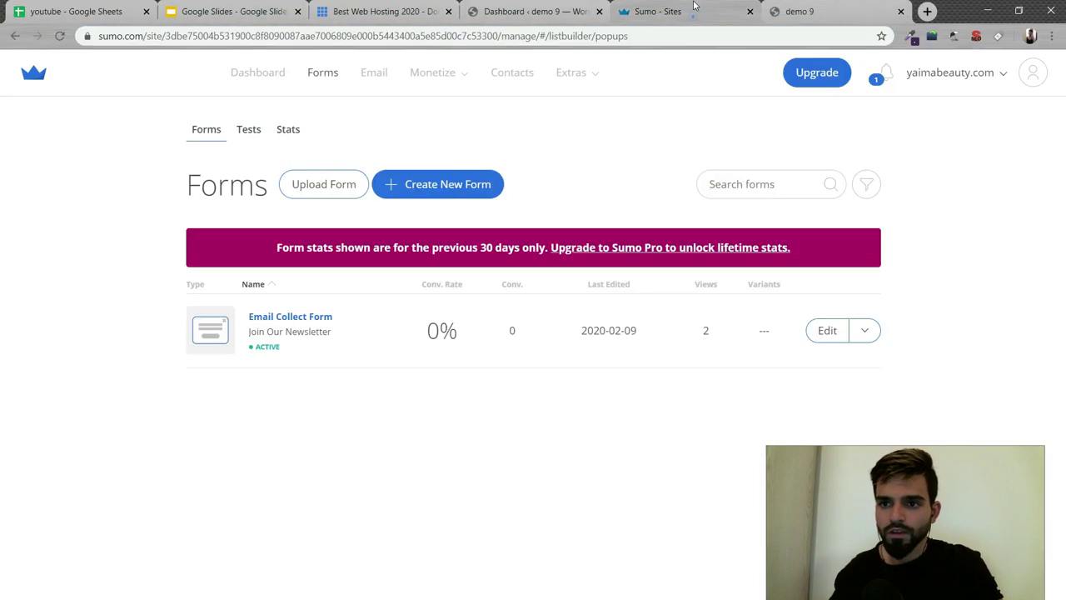
left_click(824, 333)
key("alt+Tab")
key("alt+Tab")
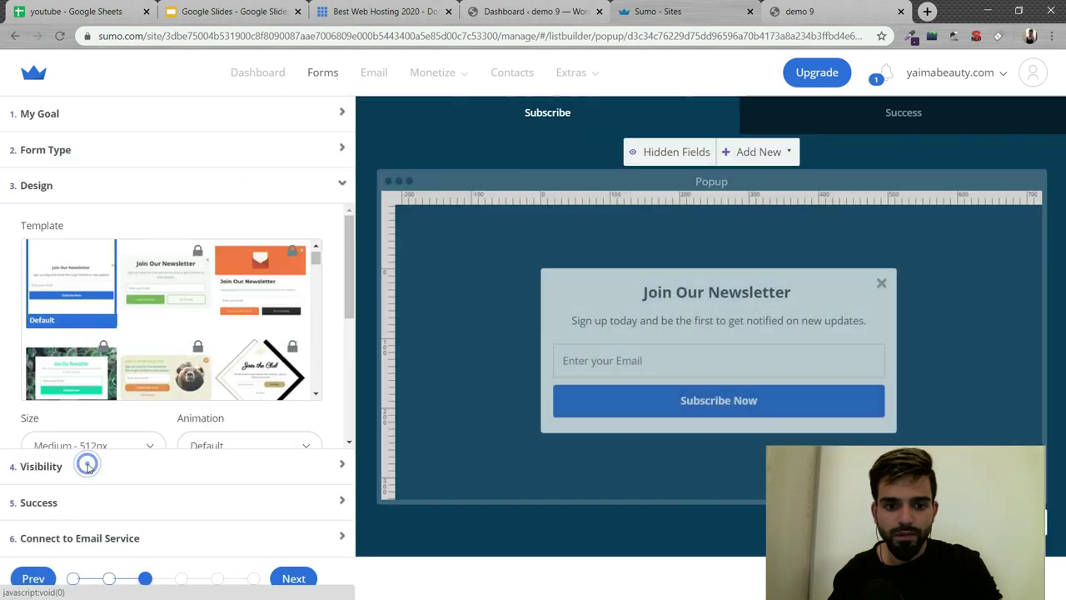
Switch the form's visibility to Manual Mode and set its User Leaves popup frequency to always show
left_click(86, 465)
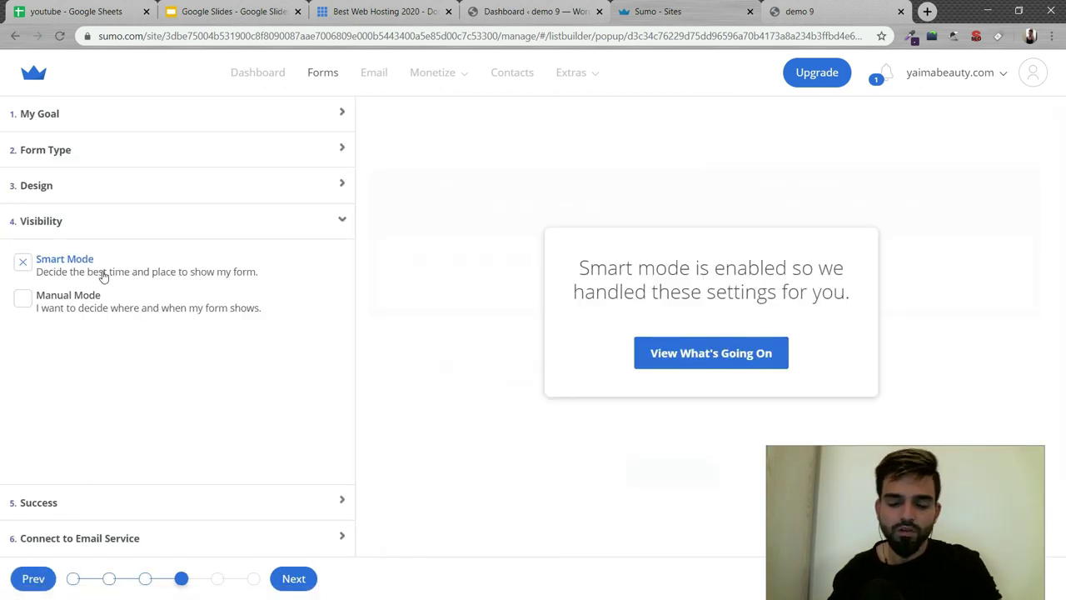
left_click(25, 301)
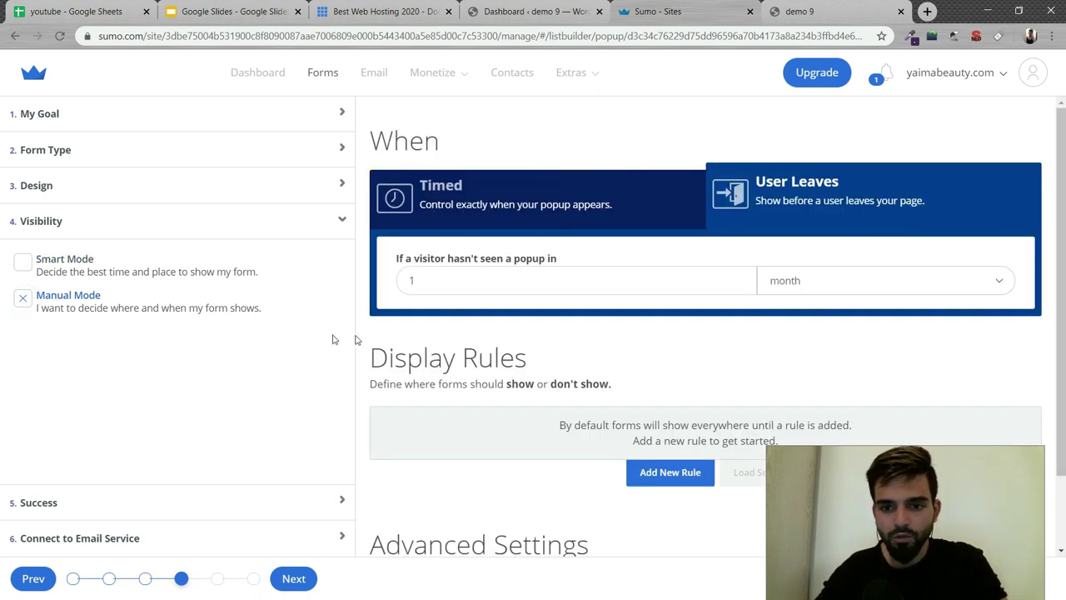
left_click(808, 286)
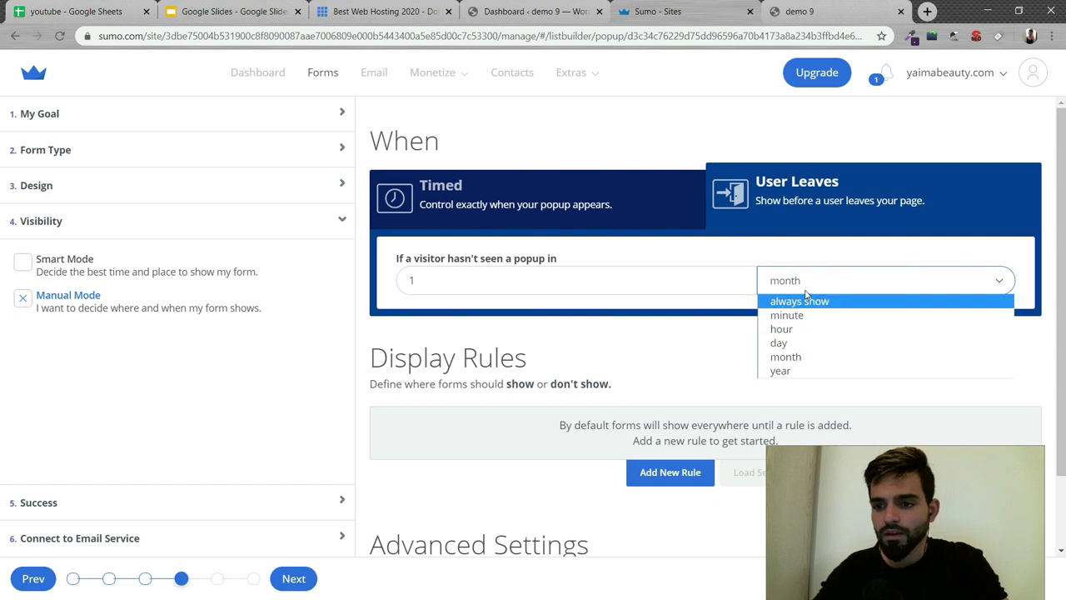
left_click(799, 302)
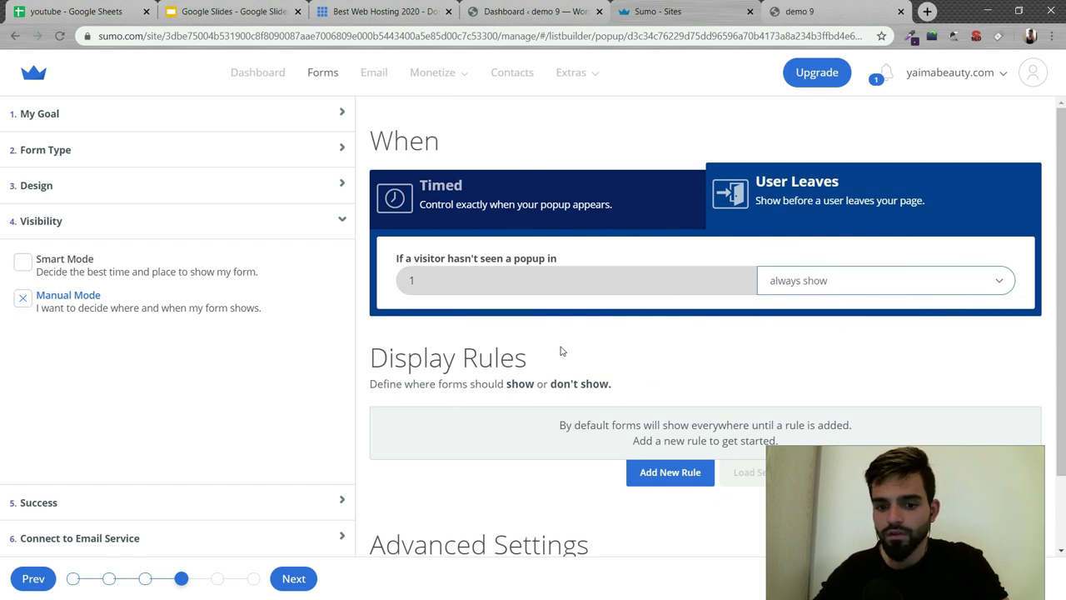
Keep the default success and email service settings and save the updated form
left_click(293, 578)
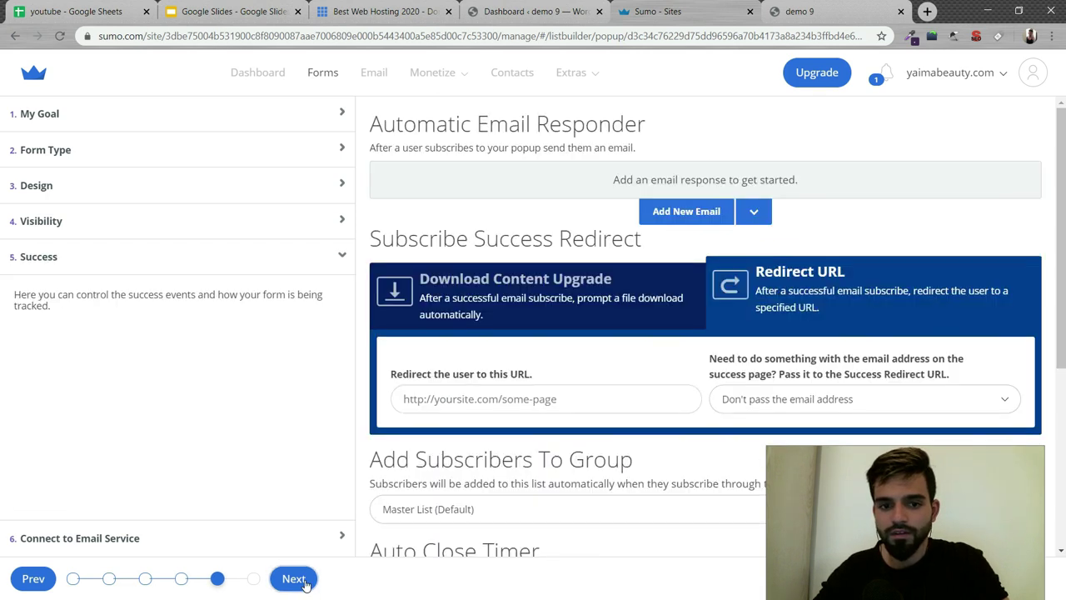
left_click(305, 581)
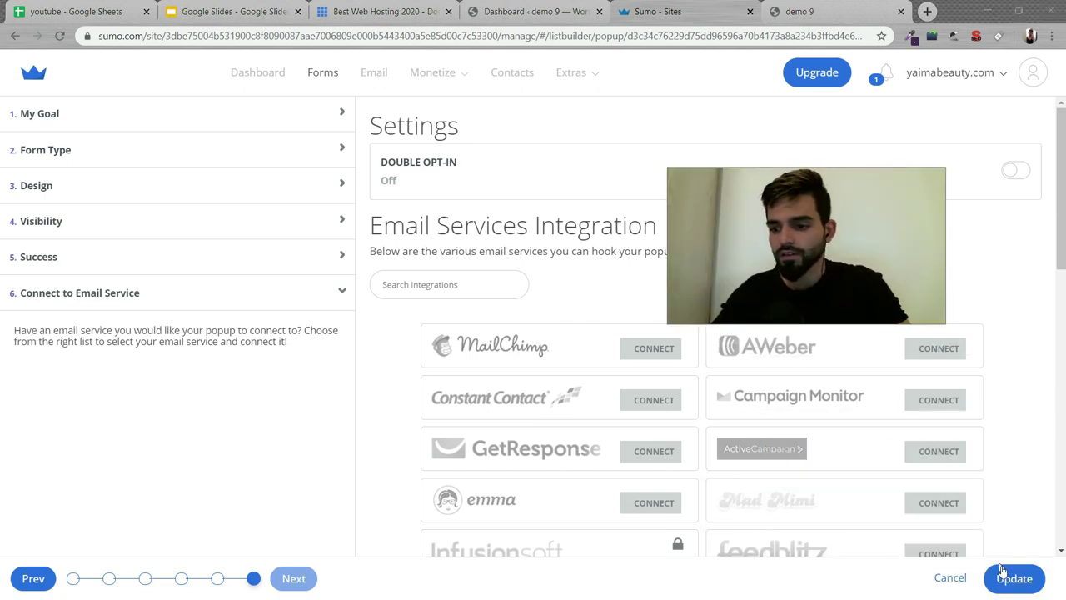
left_click(1014, 578)
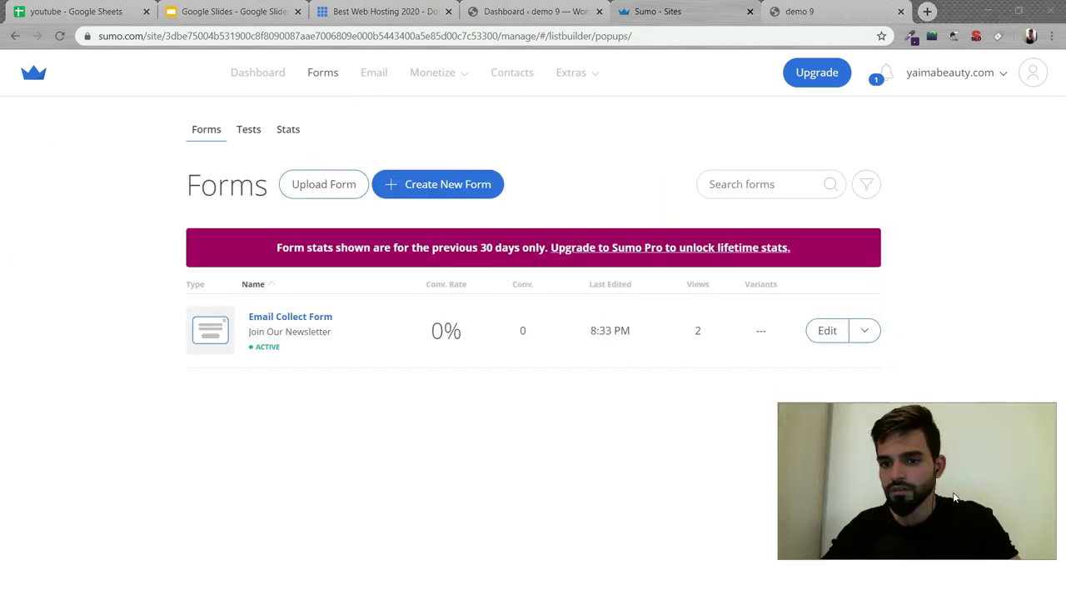
Check the newsletter popup on the incognito Hello world! post, close it and return to Sumo
key("alt+Tab")
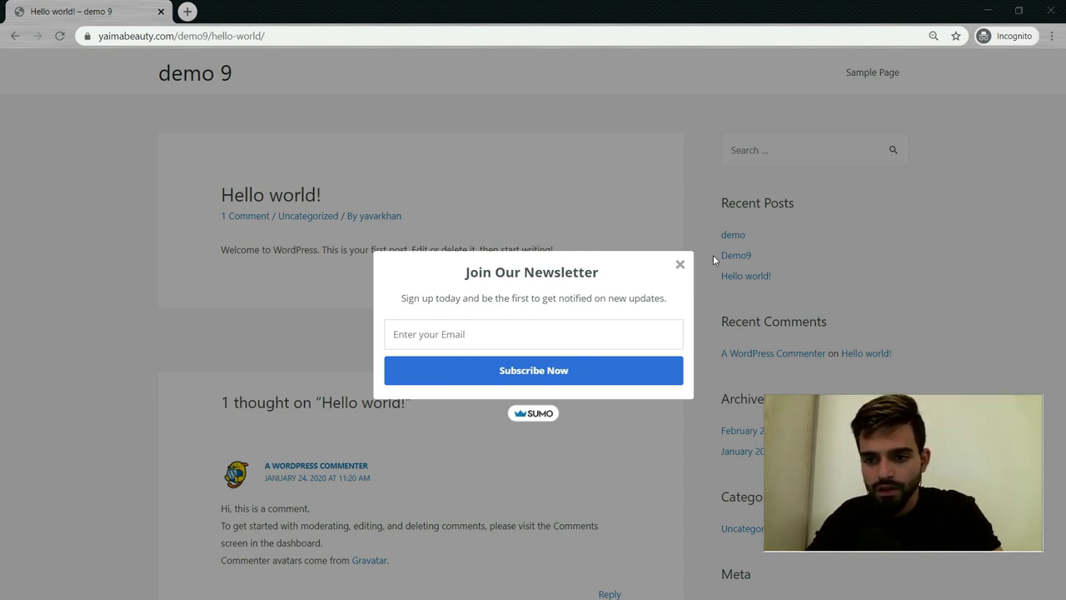
left_click(679, 265)
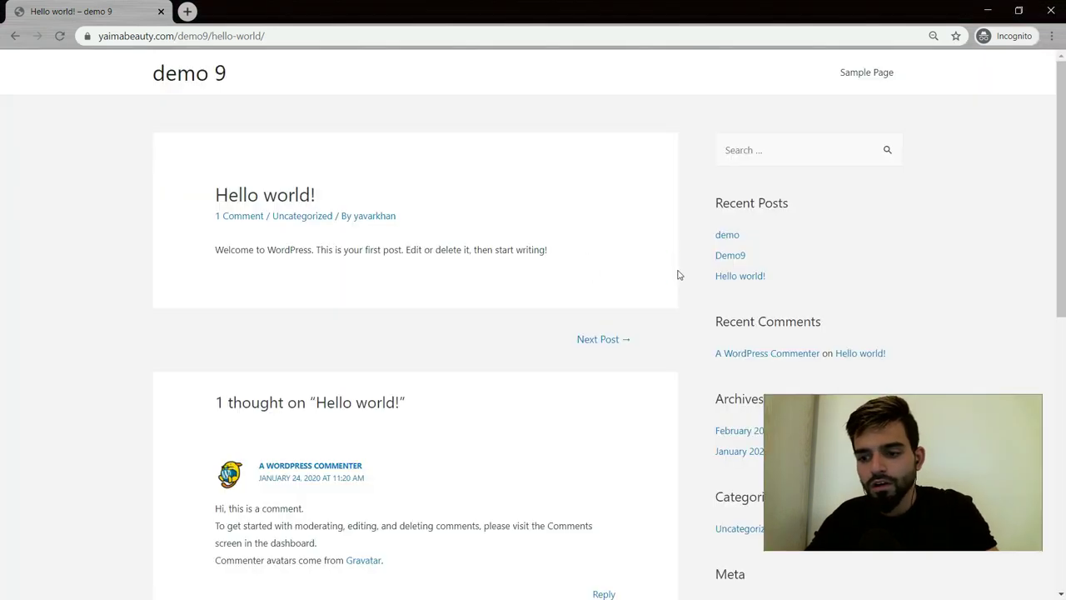
key("alt+Tab")
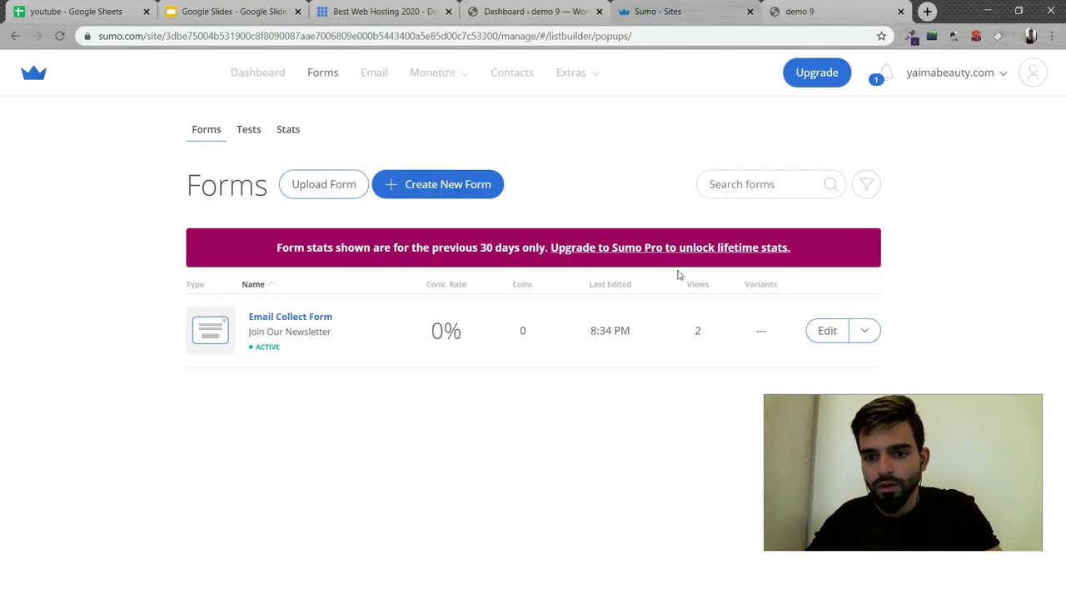
Open elegantthemes.com in a new tab and view its list of products
left_click(529, 14)
left_click(927, 10)
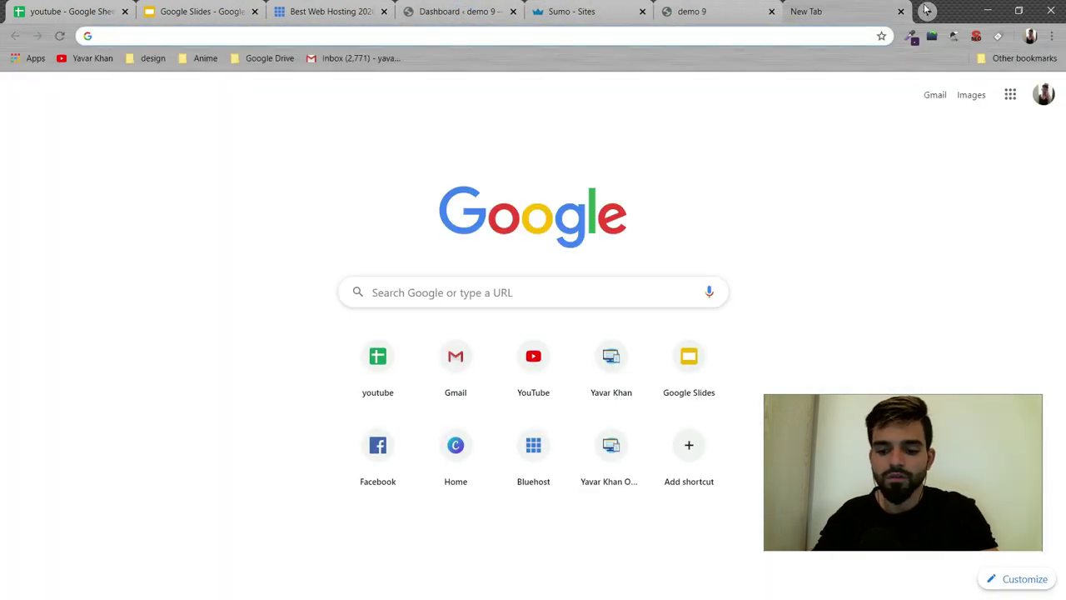
type("el")
key("Return")
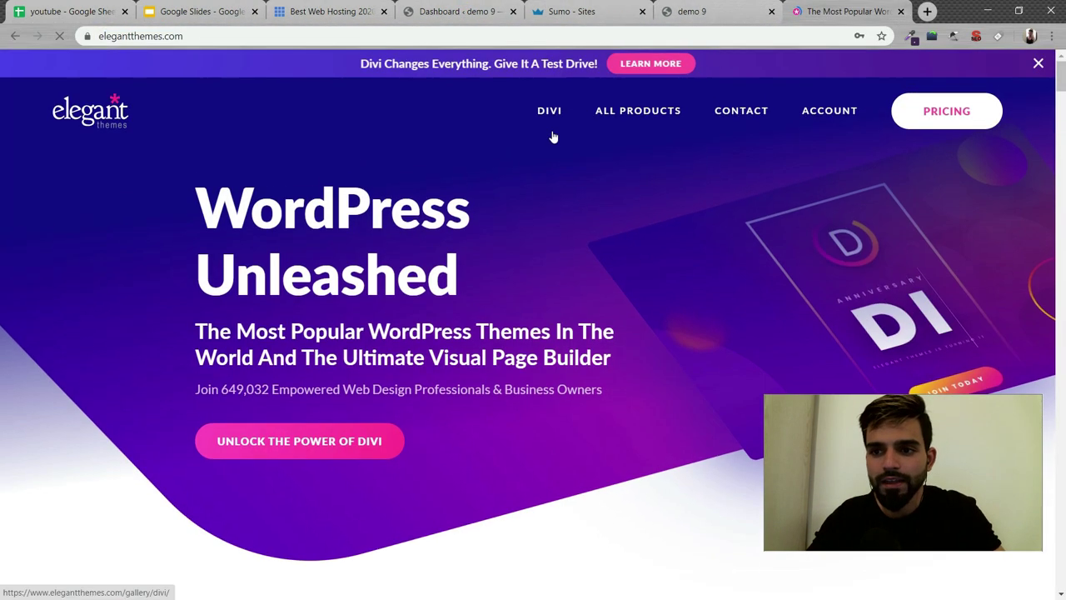
mouse_move(624, 124)
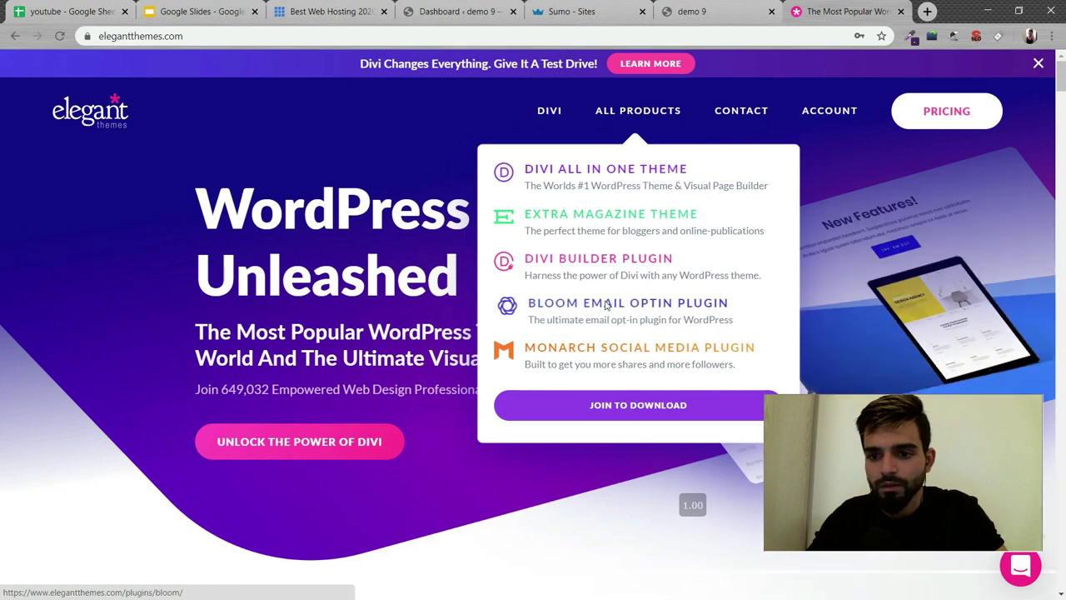
Open the Bloom Email Optin Plugin page and review its opt-in examples and display types
left_click(606, 306)
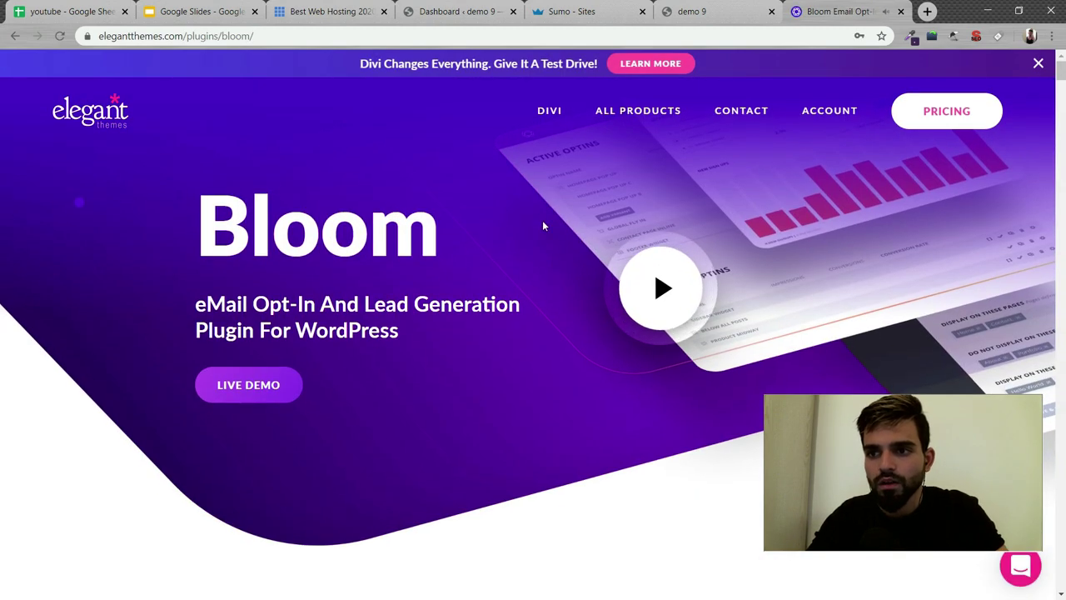
scroll(474, 332, "down", 6)
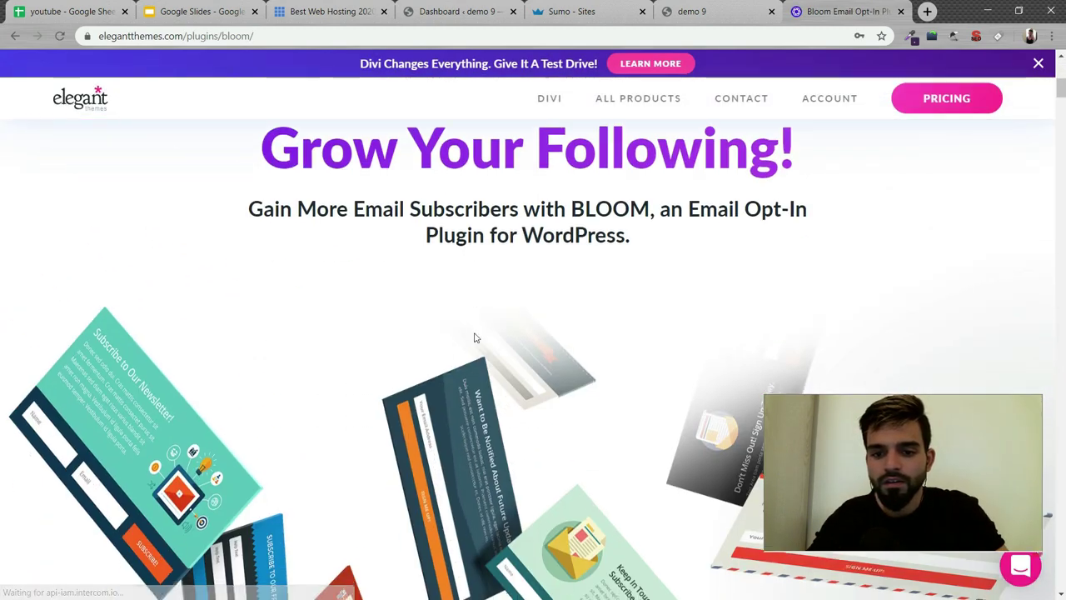
scroll(474, 337, "down", 15)
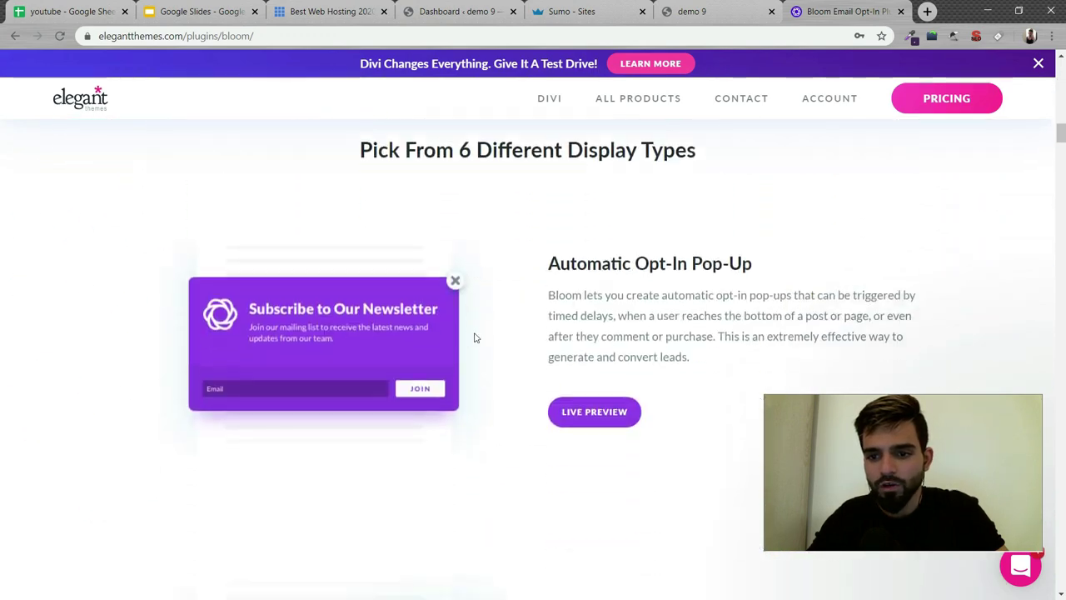
scroll(473, 338, "down", 10)
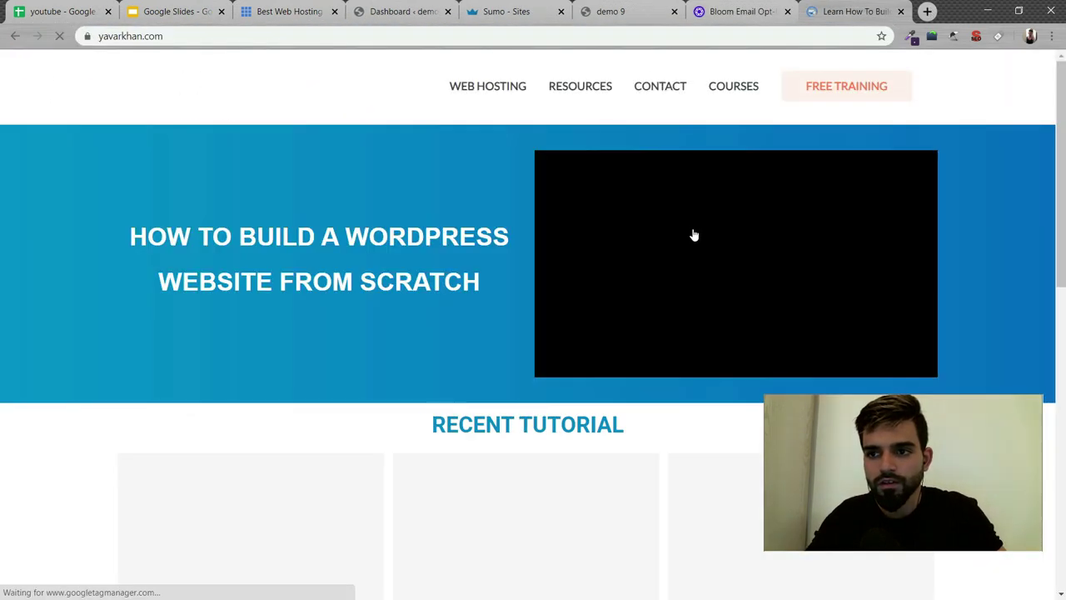
On the tutorial website, open the Best SEO Plugin article and examine its opt-in forms down to the footer
scroll(481, 376, "down", 4)
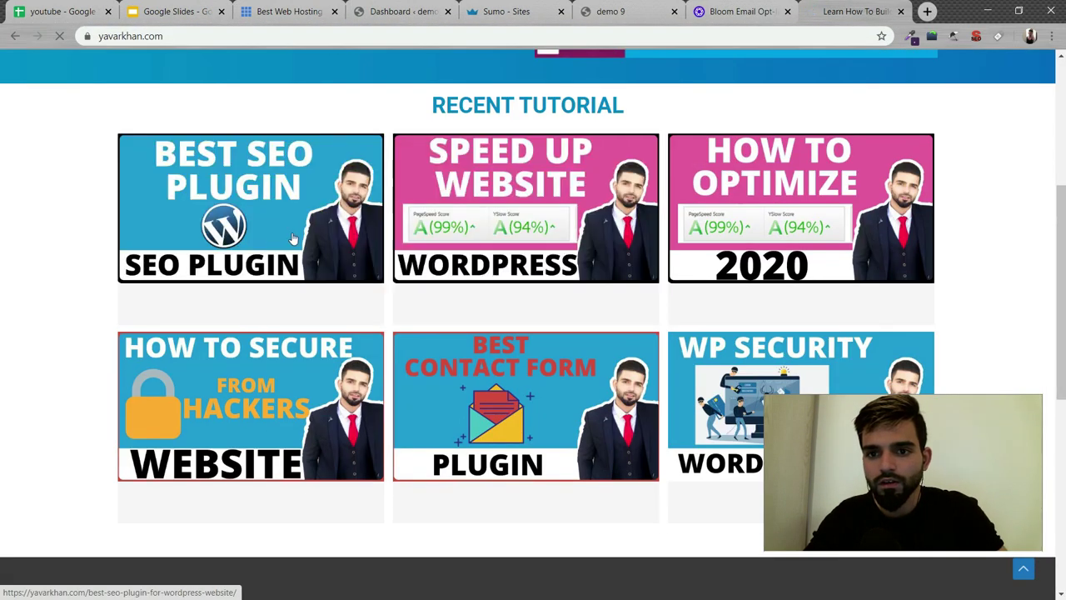
left_click(294, 239)
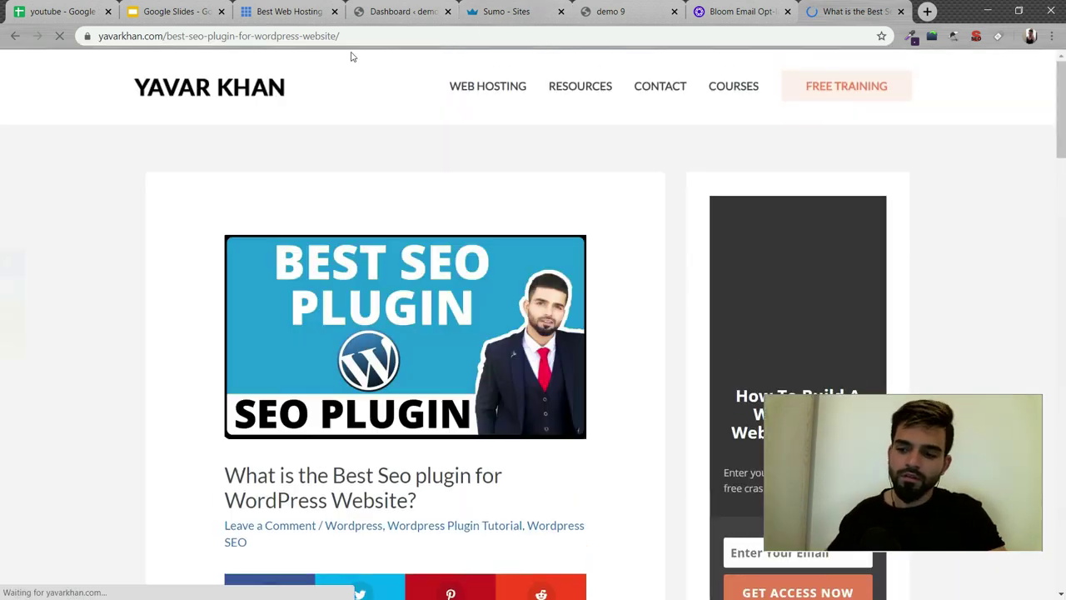
scroll(808, 242, "down", 3)
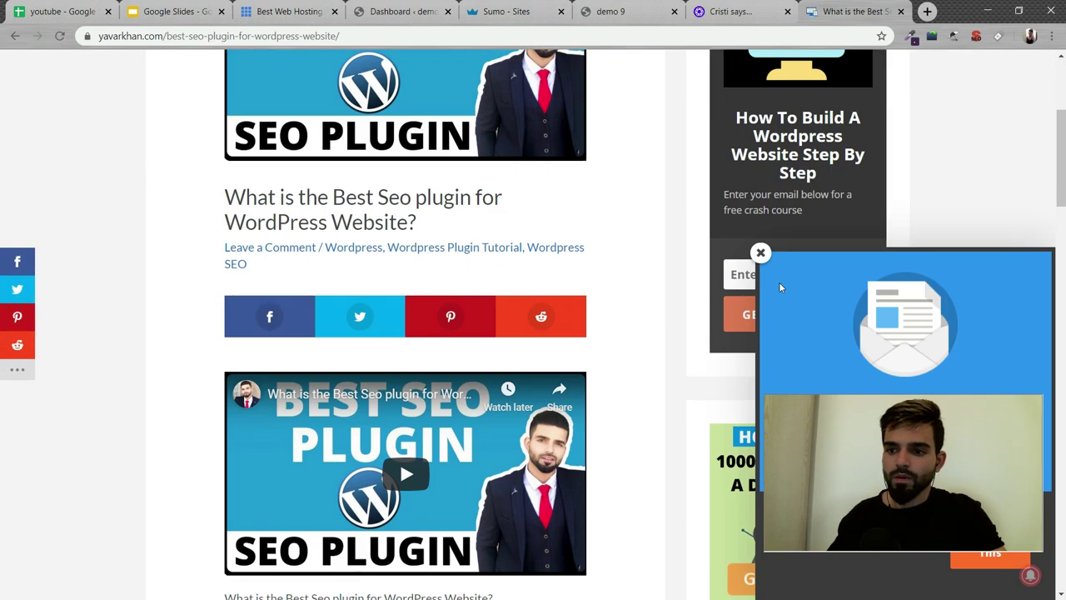
scroll(400, 333, "down", 3)
scroll(290, 333, "down", 5)
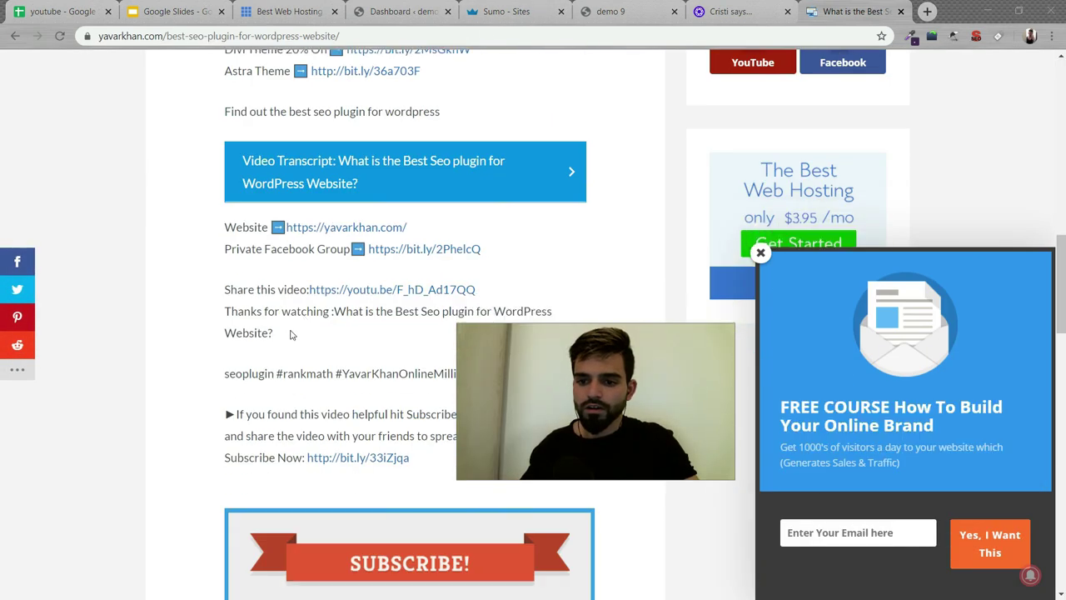
scroll(291, 333, "down", 10)
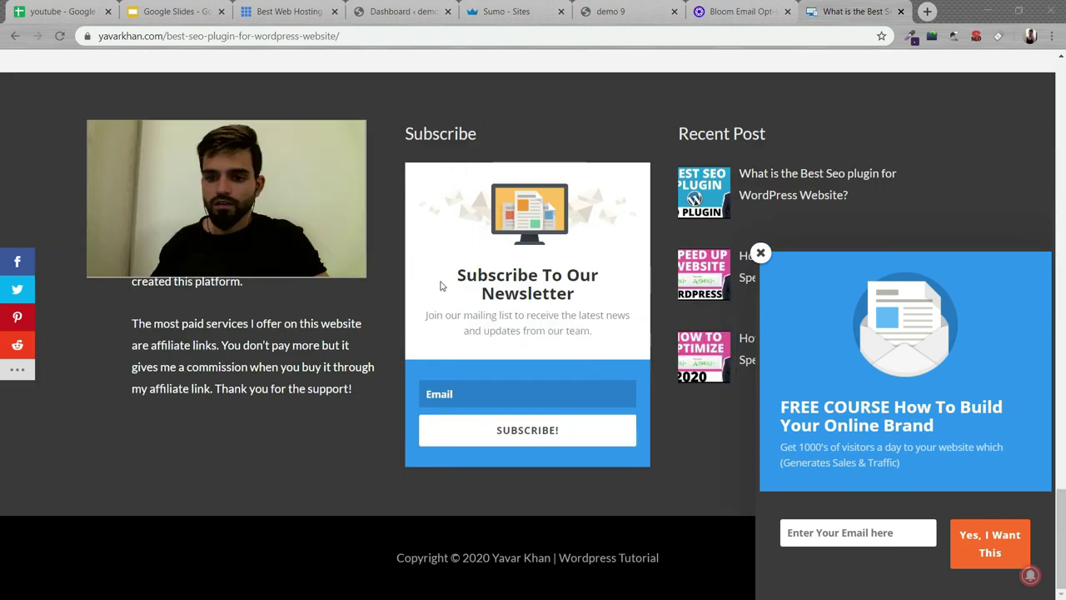
Close the Profitable Web Design Business popup and return to the beginning of the article
scroll(526, 312, "up", 3)
scroll(526, 313, "up", 15)
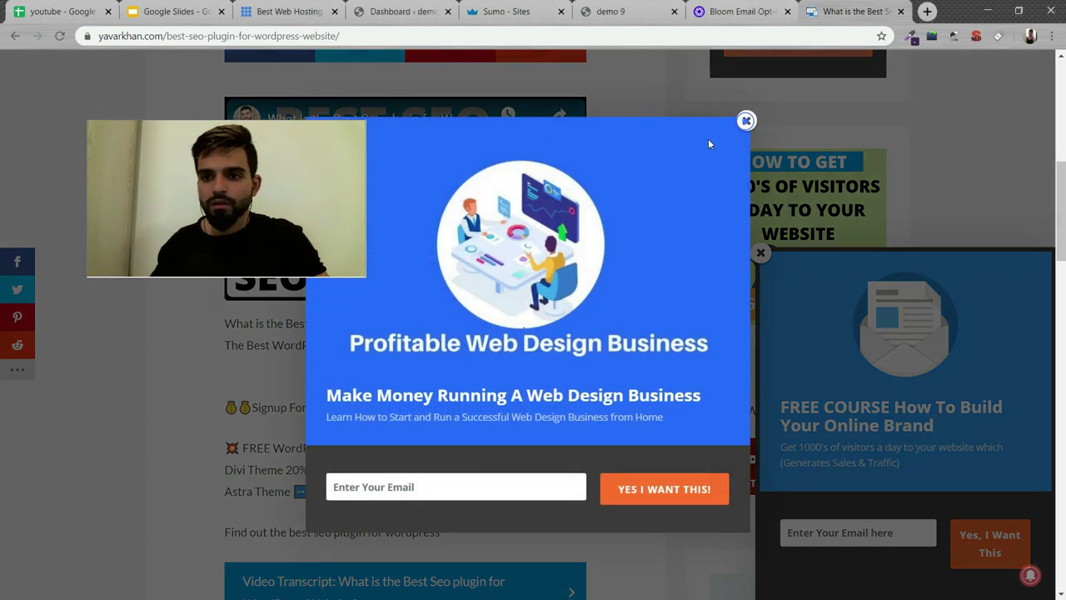
left_click(744, 117)
scroll(572, 207, "up", 8)
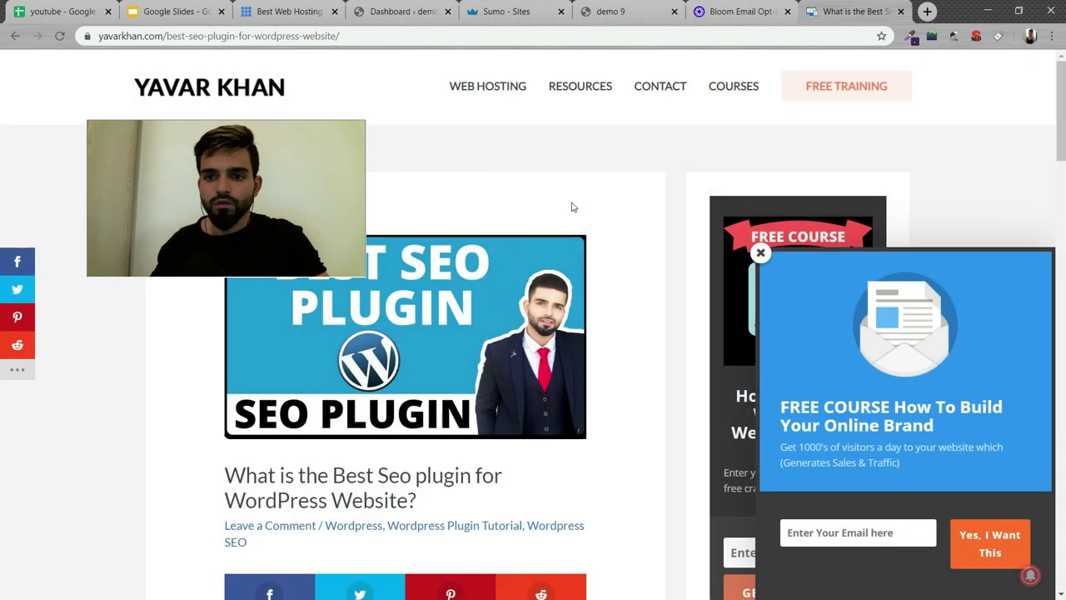
Open the website's Resources page and look through the recommended hosting, themes and plugins
left_click(591, 89)
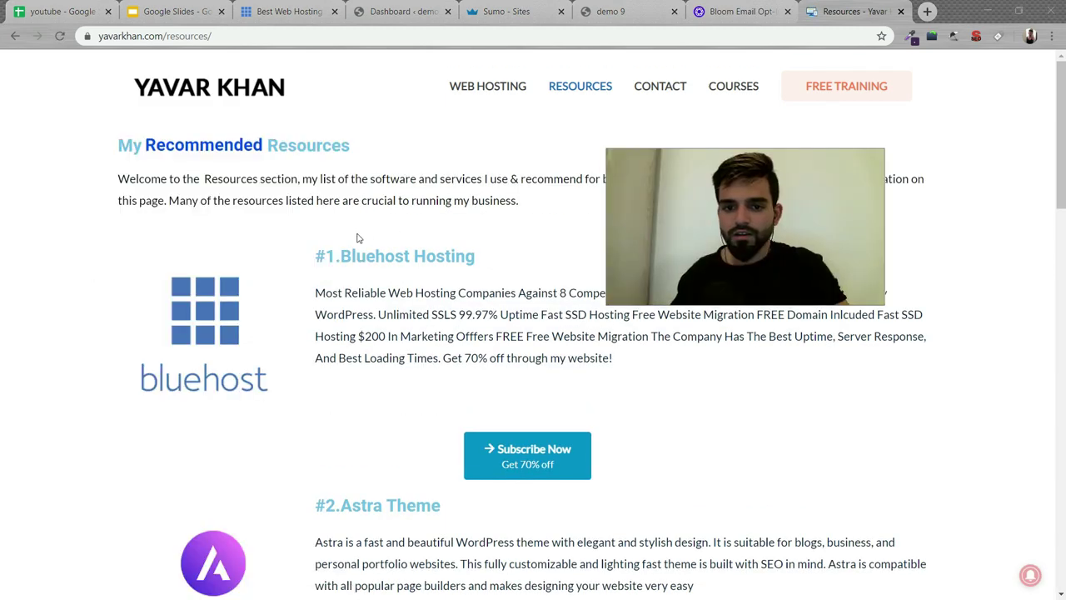
scroll(357, 235, "down", 5)
scroll(352, 238, "up", 5)
scroll(442, 277, "down", 12)
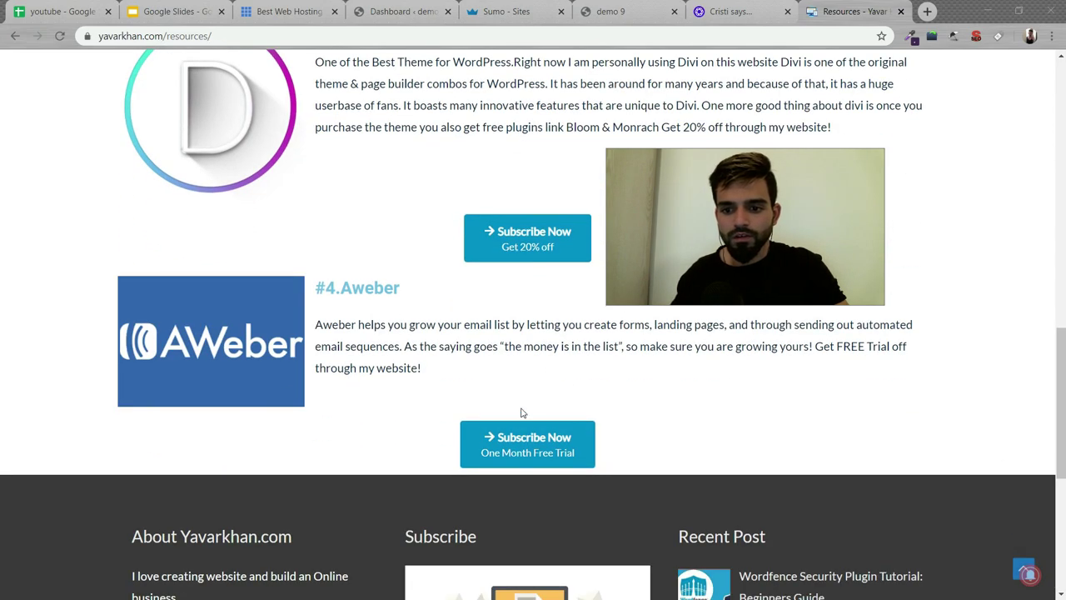
scroll(540, 447, "up", 12)
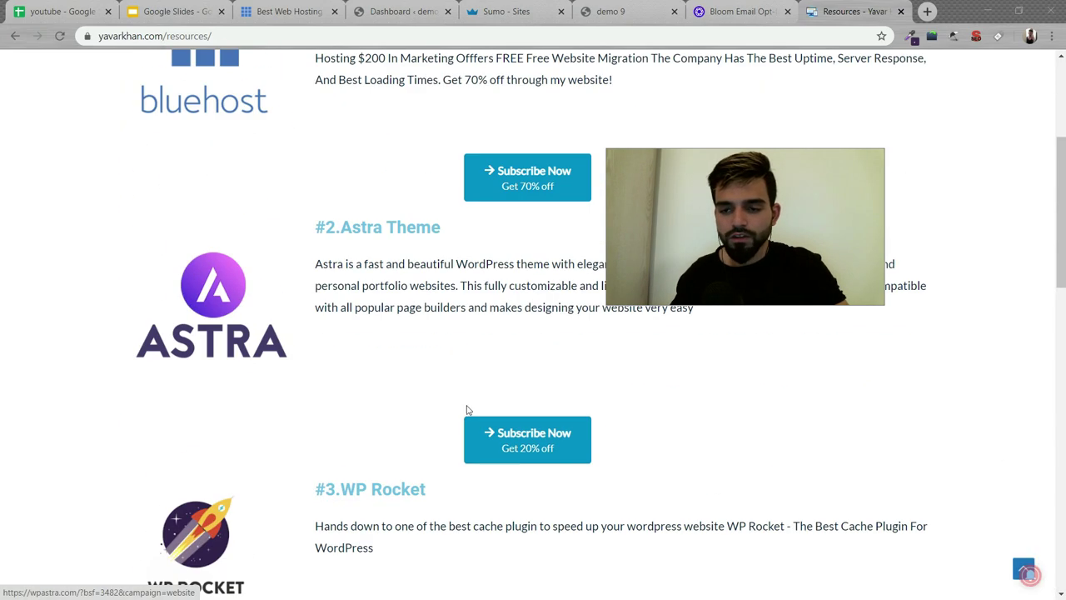